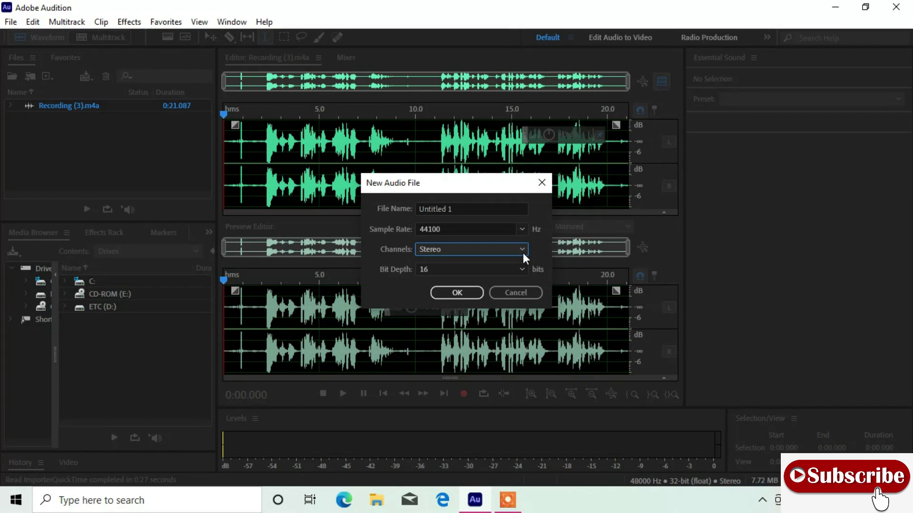
{"action": "left_click", "coordinate": [523, 252]}
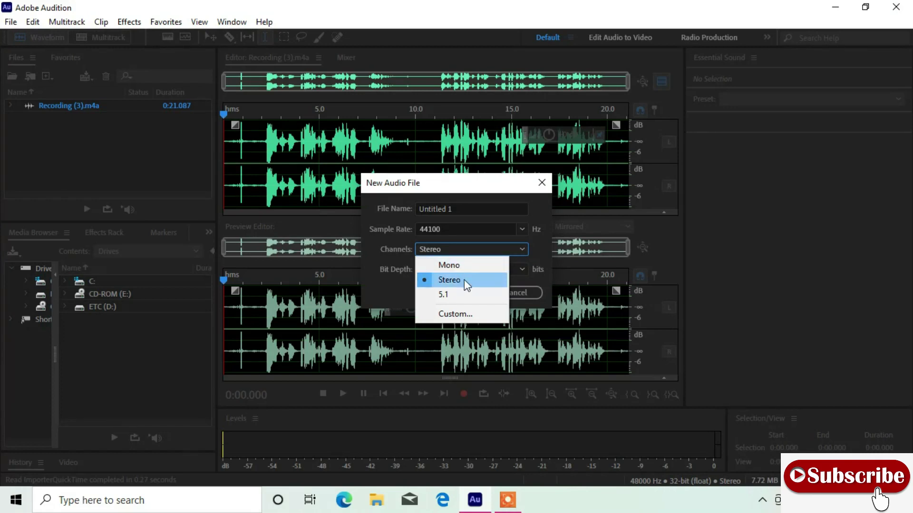
{"action": "left_click", "coordinate": [525, 244]}
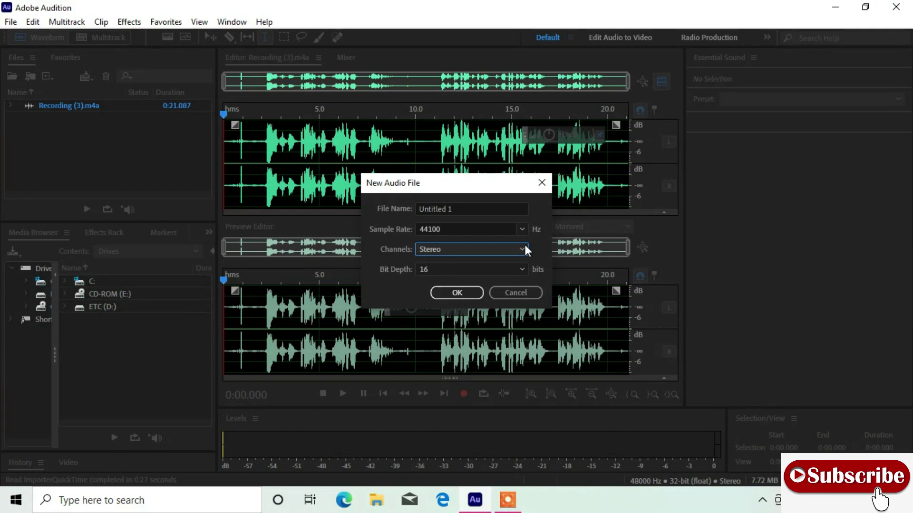
{"action": "left_click", "coordinate": [524, 270]}
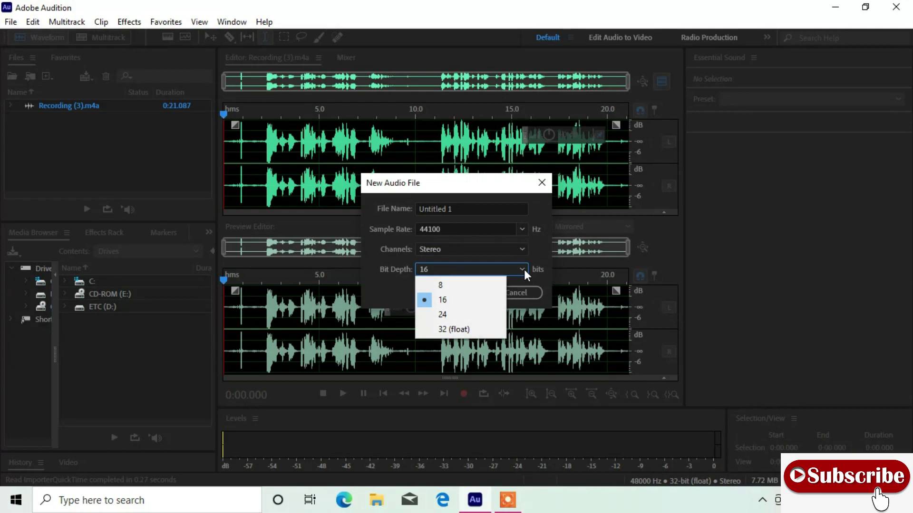
{"action": "left_click", "coordinate": [484, 303]}
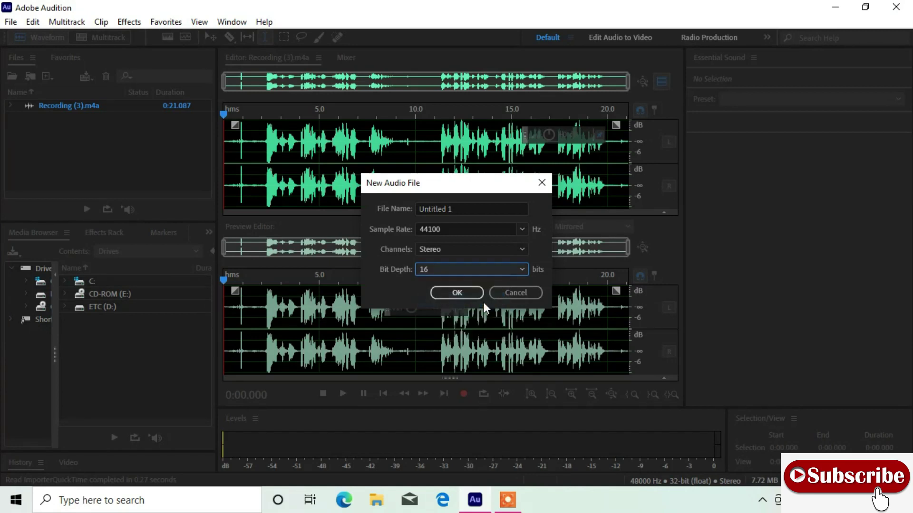
{"action": "left_click", "coordinate": [542, 183]}
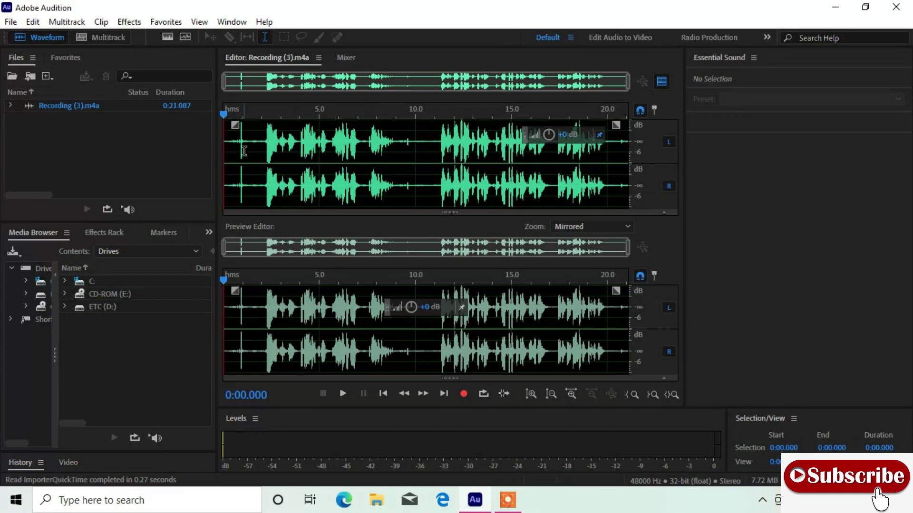
- Select the noise section at the start of the recording, from 0 to about 2.018 s, and play it
{"action": "left_click", "coordinate": [262, 143]}
{"action": "left_click_drag", "start_coordinate": [262, 143], "coordinate": [223, 141]}
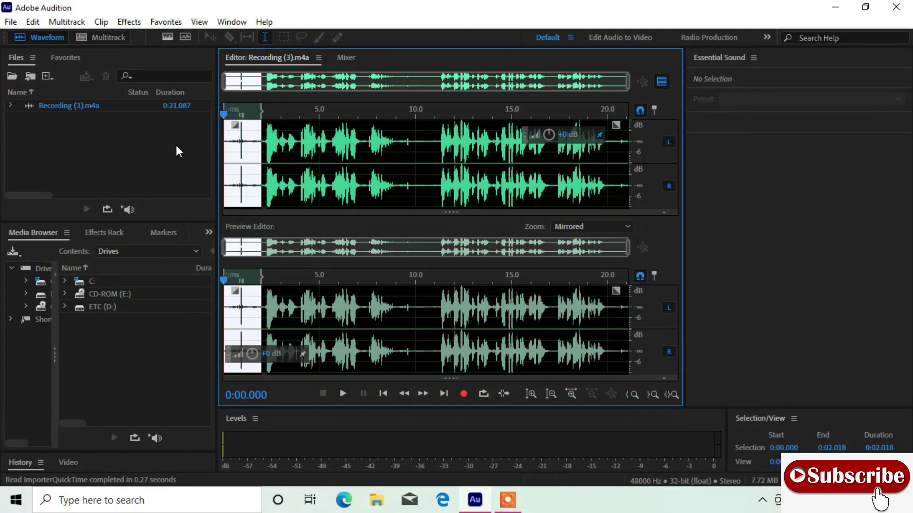
{"action": "key", "text": "space"}
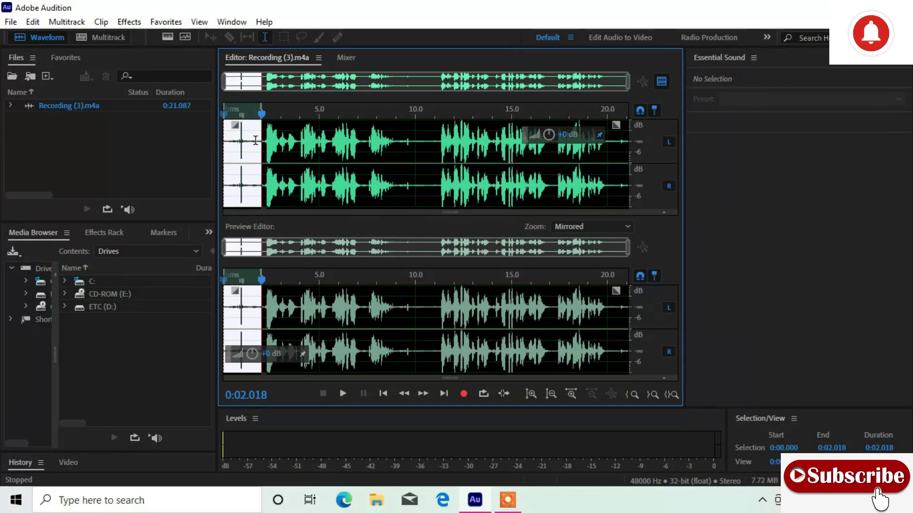
- Select the entire recording and normalize it to -0.1 dB
{"action": "left_click", "coordinate": [155, 22]}
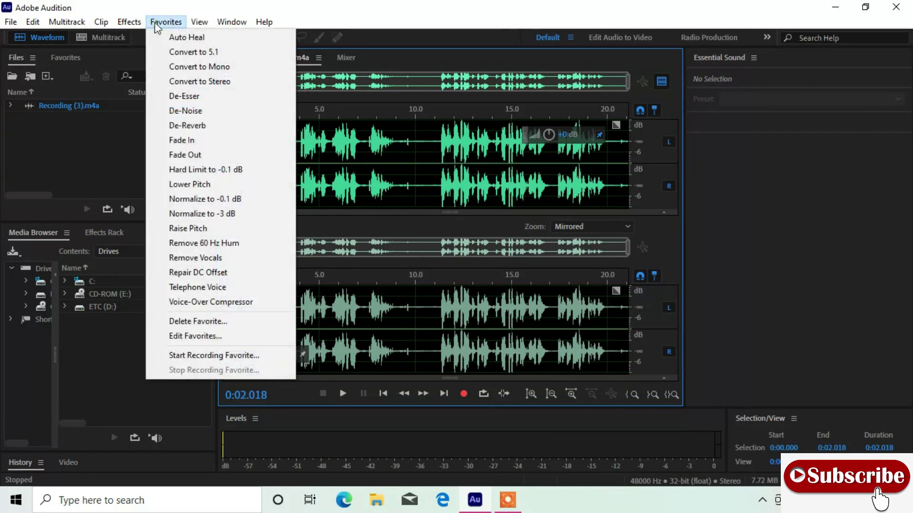
{"action": "left_click", "coordinate": [110, 151]}
{"action": "double_click", "coordinate": [402, 177]}
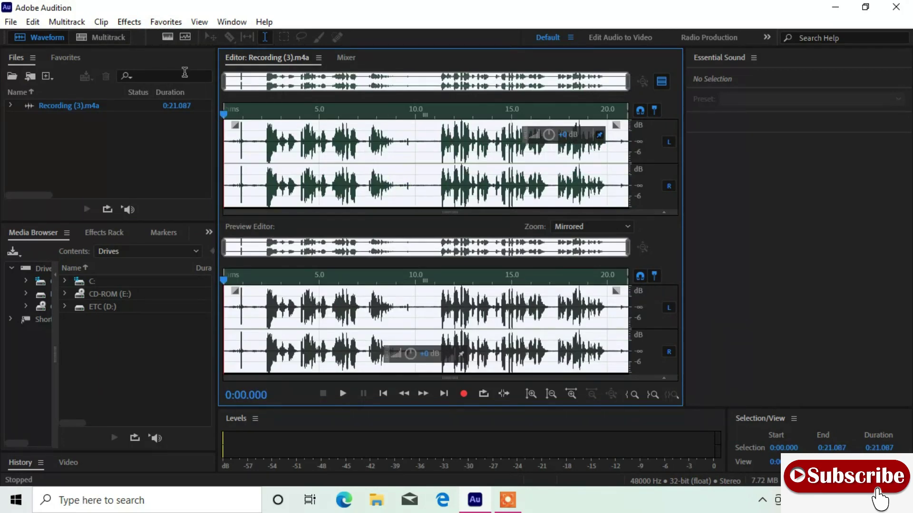
{"action": "left_click", "coordinate": [167, 22]}
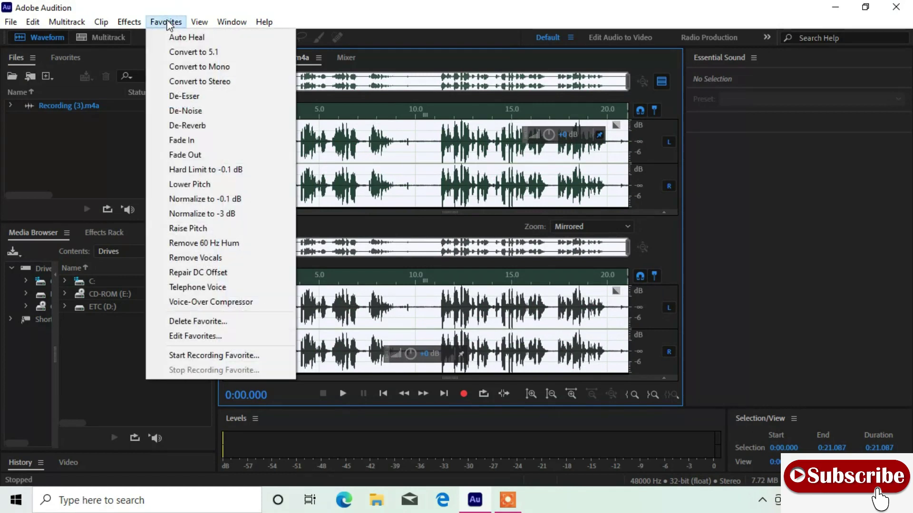
{"action": "left_click", "coordinate": [202, 200]}
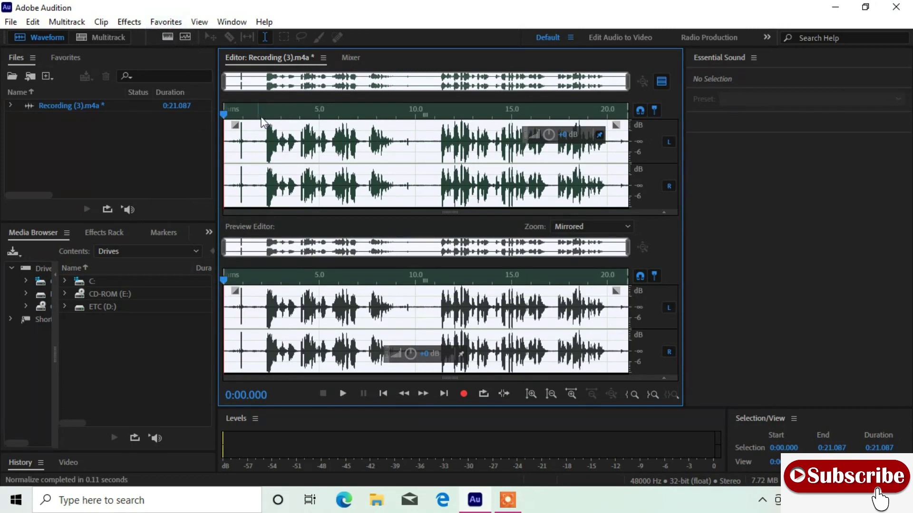
- Select the opening noise section from 0 to about 2.053 s and capture it as the noise print
{"action": "left_click", "coordinate": [259, 178]}
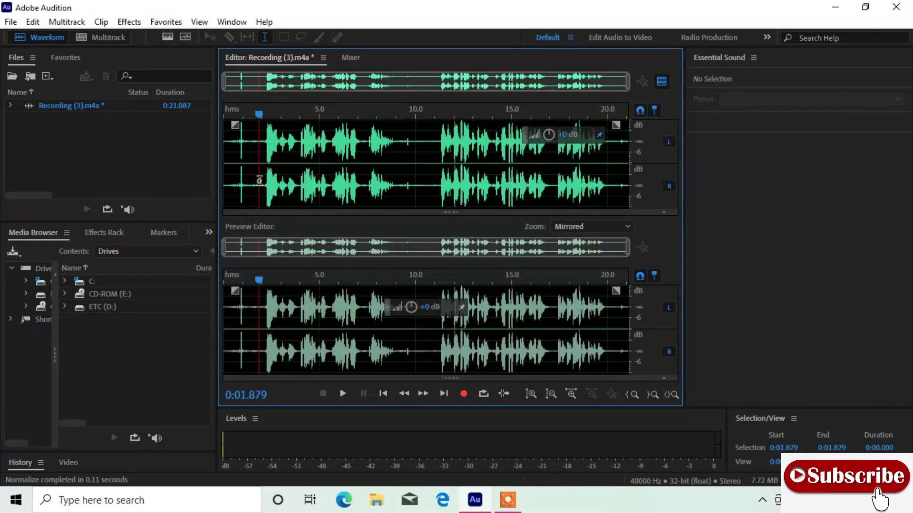
{"action": "left_click_drag", "start_coordinate": [263, 138], "coordinate": [224, 142]}
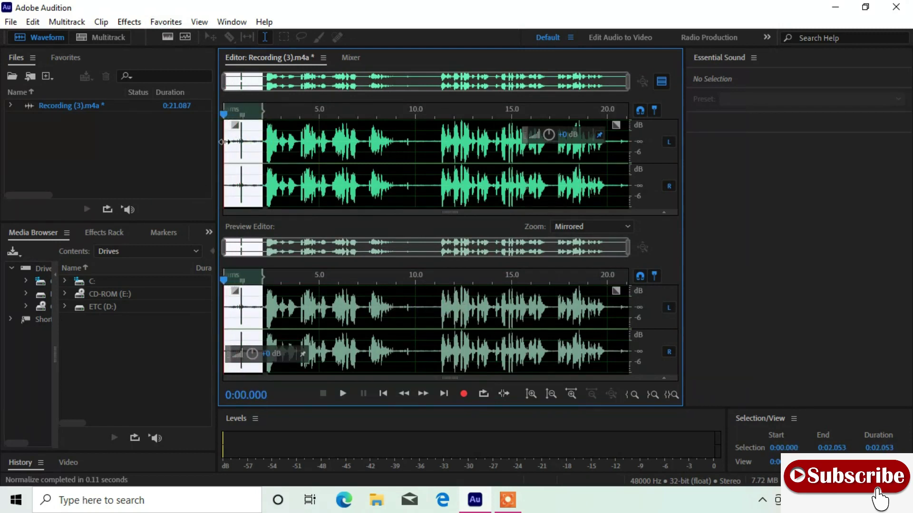
{"action": "left_click", "coordinate": [139, 22]}
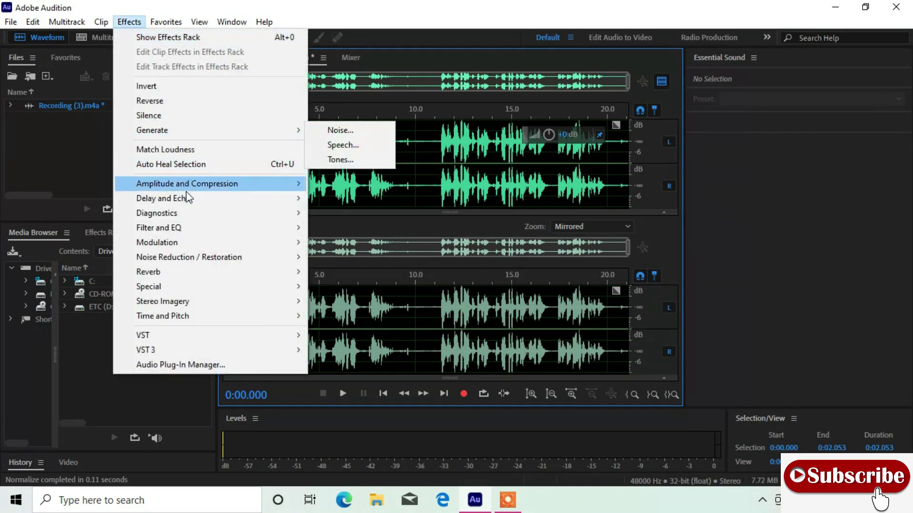
{"action": "mouse_move", "coordinate": [188, 257]}
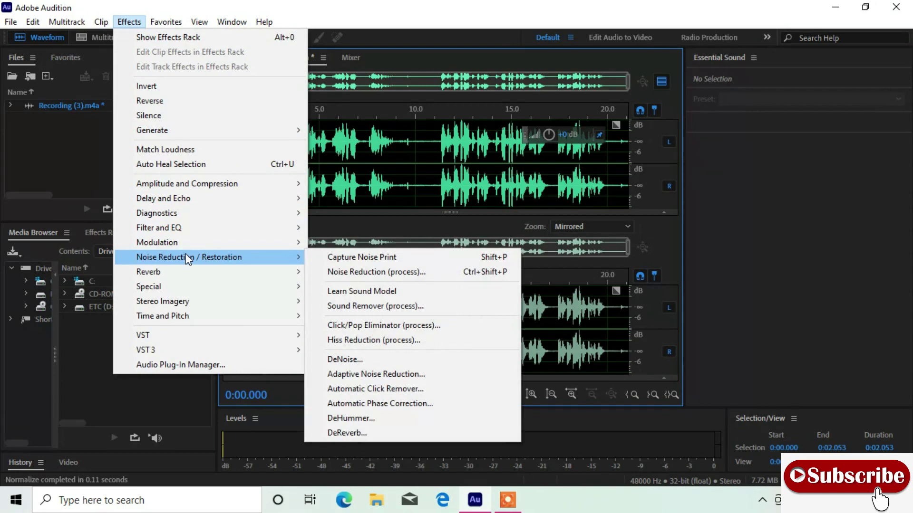
{"action": "left_click", "coordinate": [373, 261]}
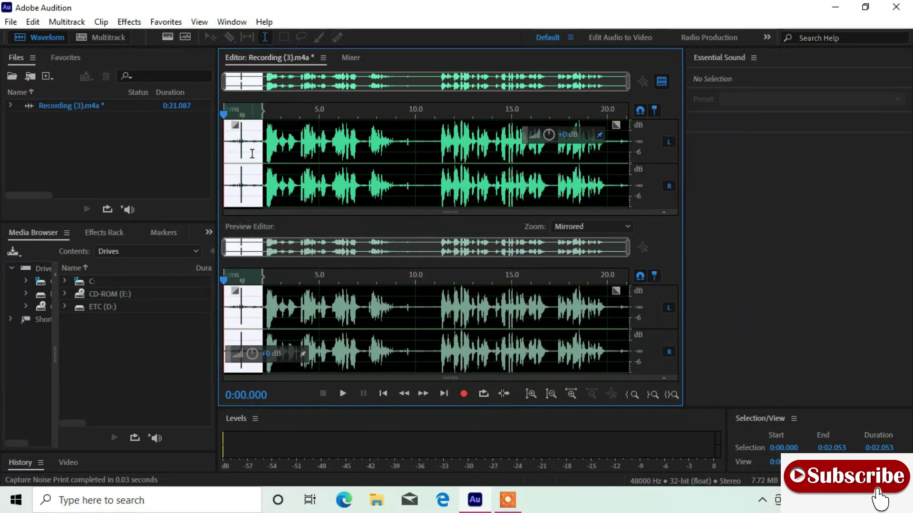
- Open the Noise Reduction process for the entire recording and set the noise reduction amount to 80%
{"action": "double_click", "coordinate": [461, 171]}
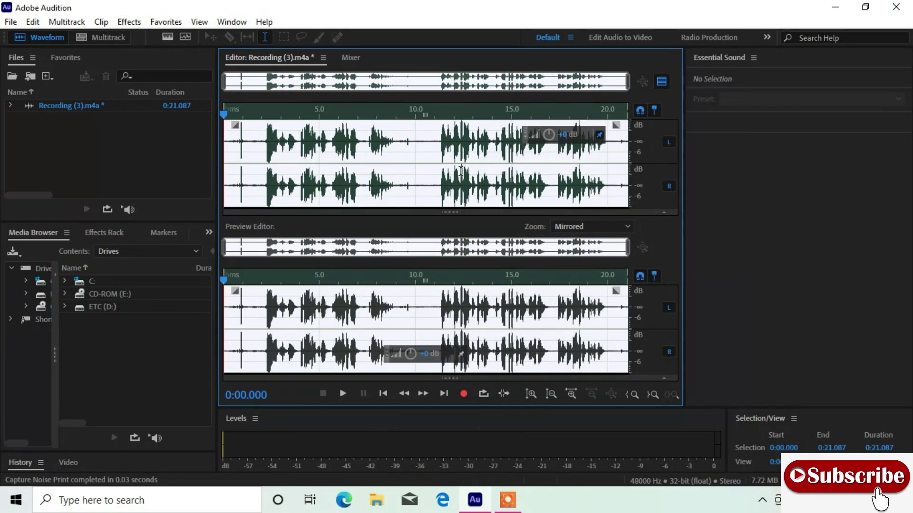
{"action": "left_click", "coordinate": [129, 21]}
{"action": "mouse_move", "coordinate": [192, 242]}
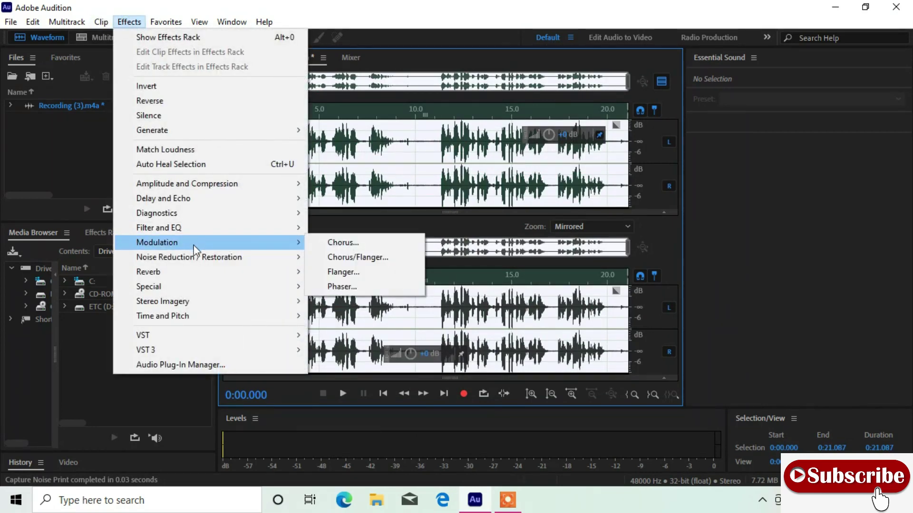
{"action": "mouse_move", "coordinate": [200, 257]}
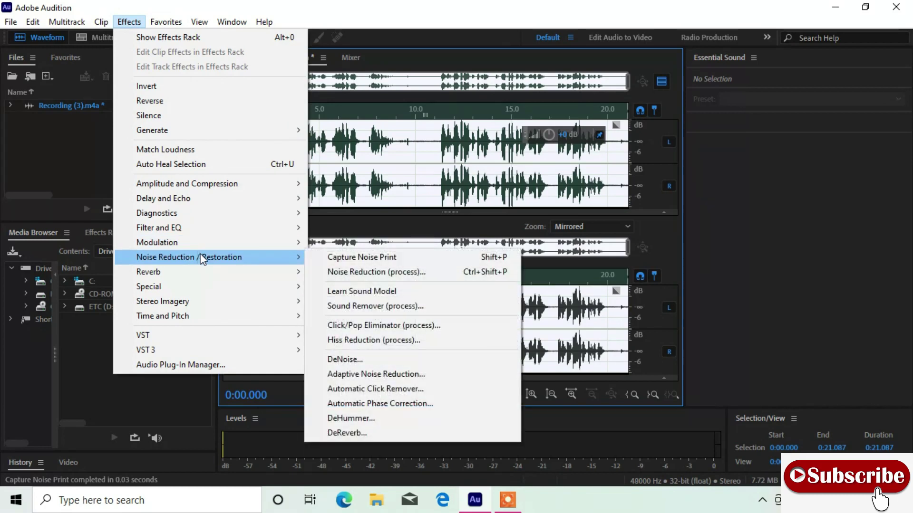
{"action": "left_click", "coordinate": [392, 278]}
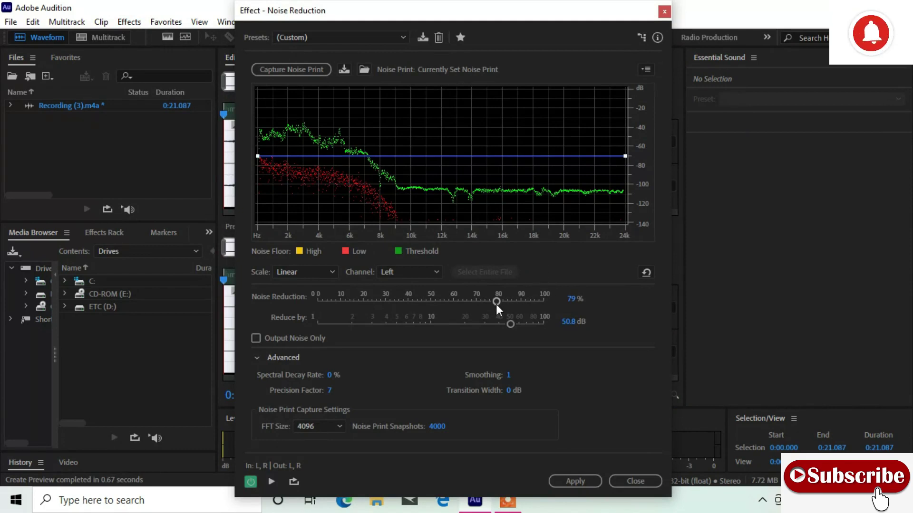
{"action": "left_click_drag", "start_coordinate": [497, 306], "coordinate": [498, 305]}
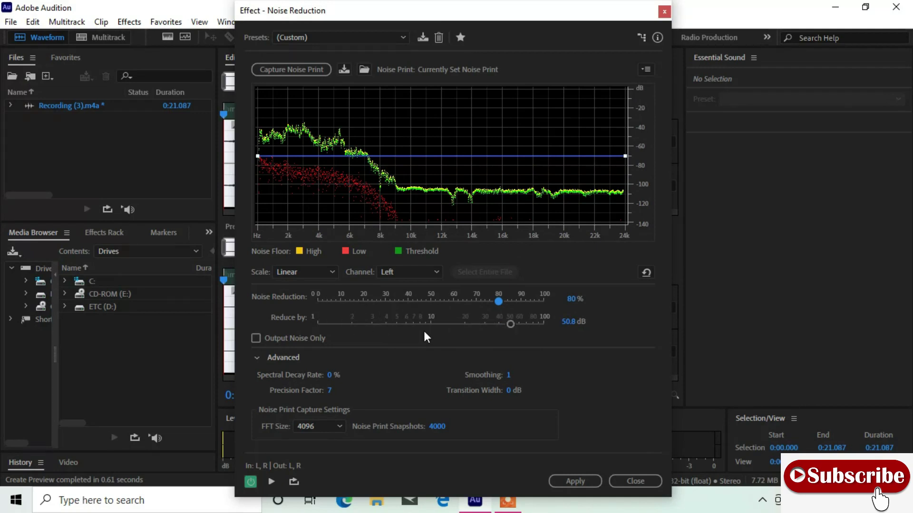
{"action": "left_click", "coordinate": [257, 359]}
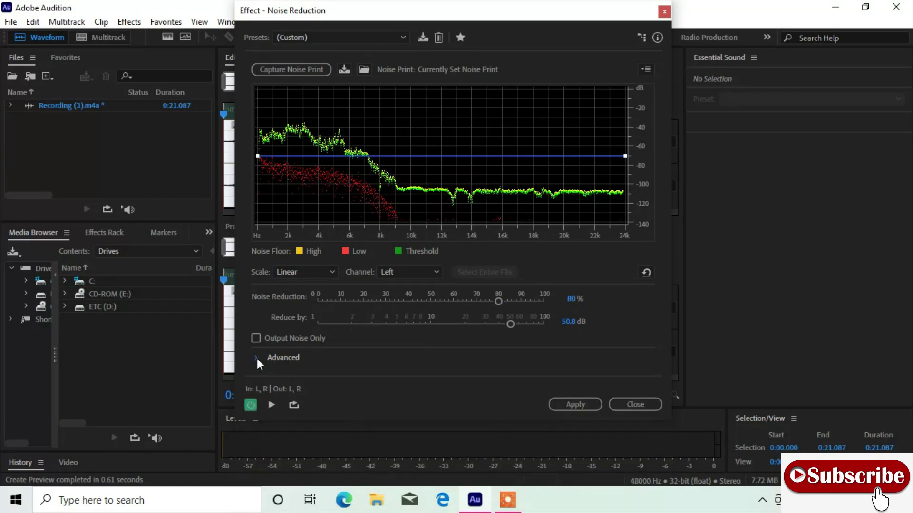
{"action": "left_click", "coordinate": [257, 360]}
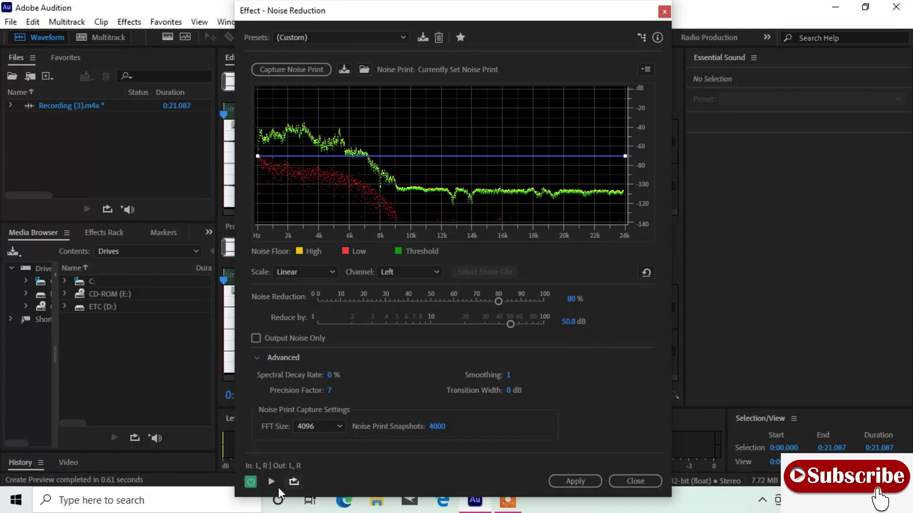
- Preview the noise reduction result and apply the effect to the recording
{"action": "left_click", "coordinate": [267, 483]}
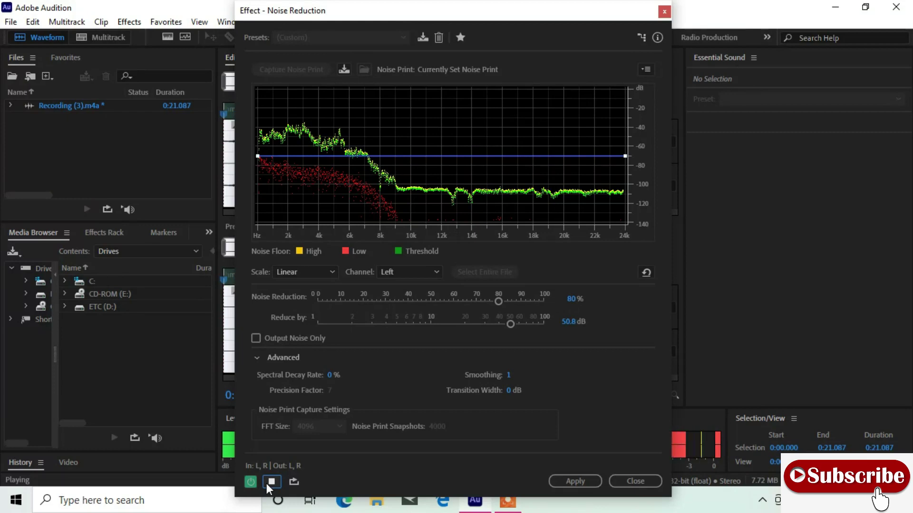
{"action": "left_click", "coordinate": [267, 483]}
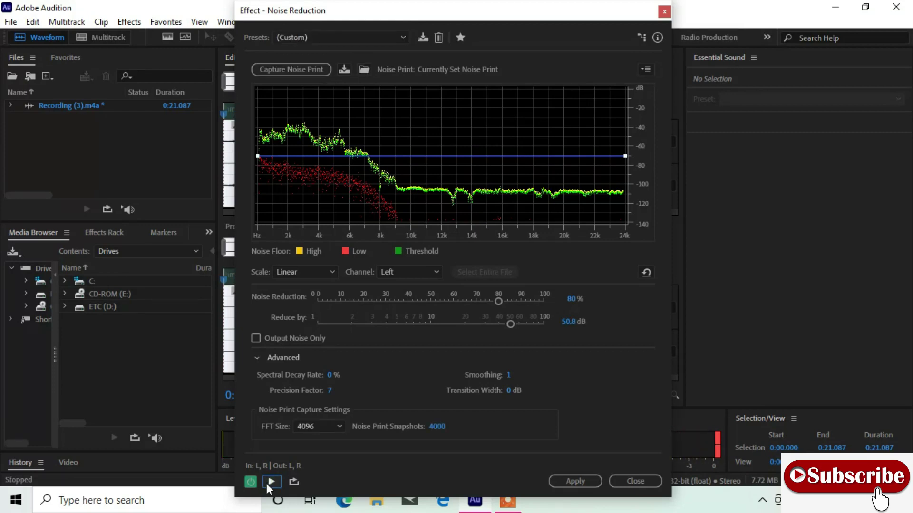
{"action": "left_click", "coordinate": [584, 483]}
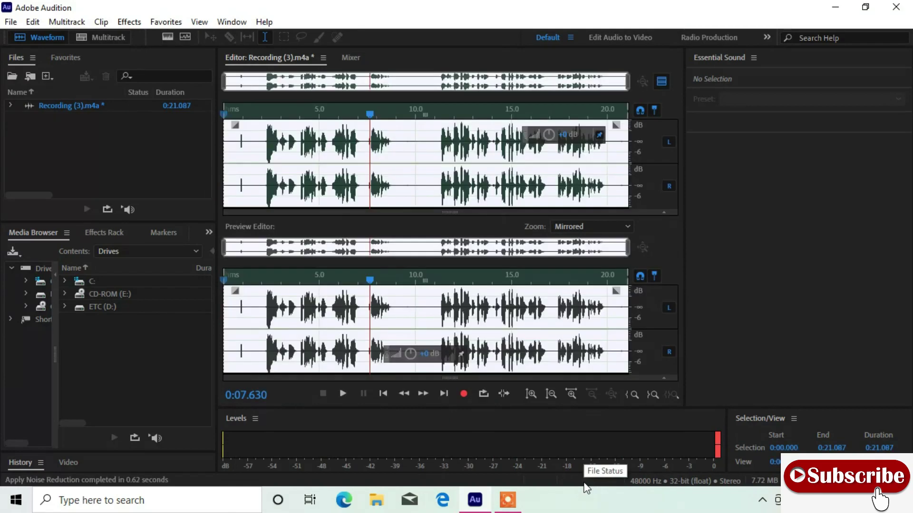
- Play the noise-reduced recording from about 0.347 s for several seconds, and stop playback
{"action": "left_click", "coordinate": [229, 141]}
{"action": "key", "text": "space"}
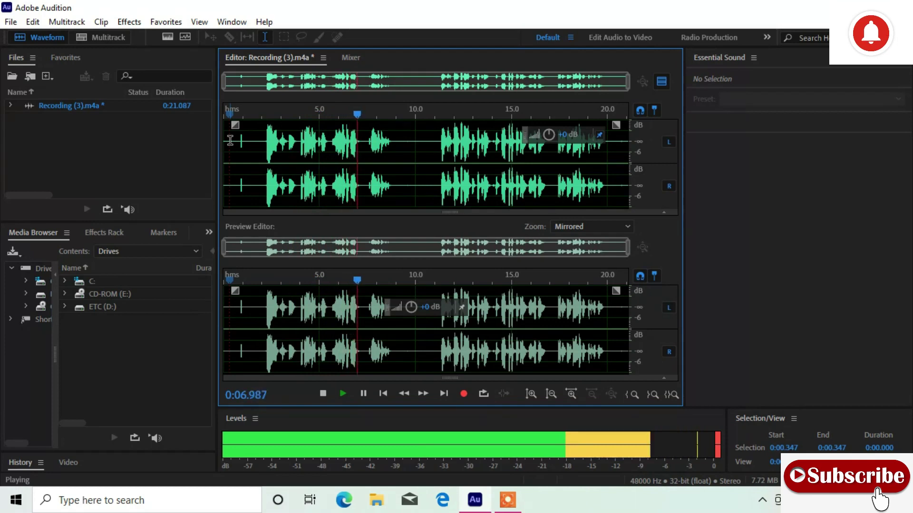
{"action": "key", "text": "space"}
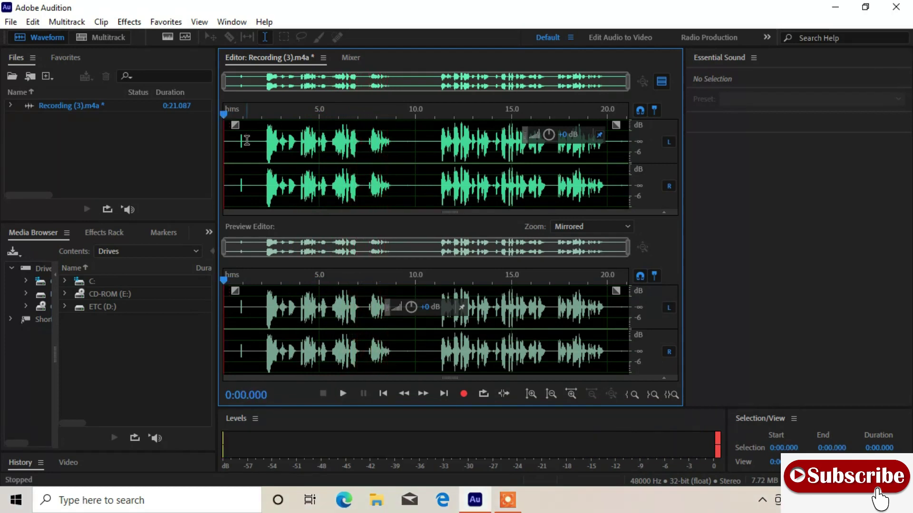
- Select the section with the remaining click, from about 0.278 to 1.913 s, play it, and silence it
{"action": "left_click_drag", "start_coordinate": [260, 141], "coordinate": [229, 141]}
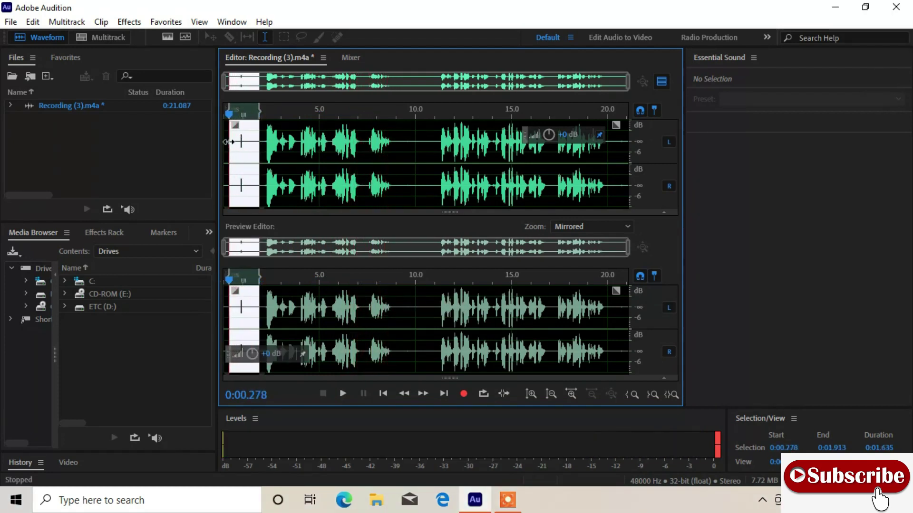
{"action": "key", "text": "space"}
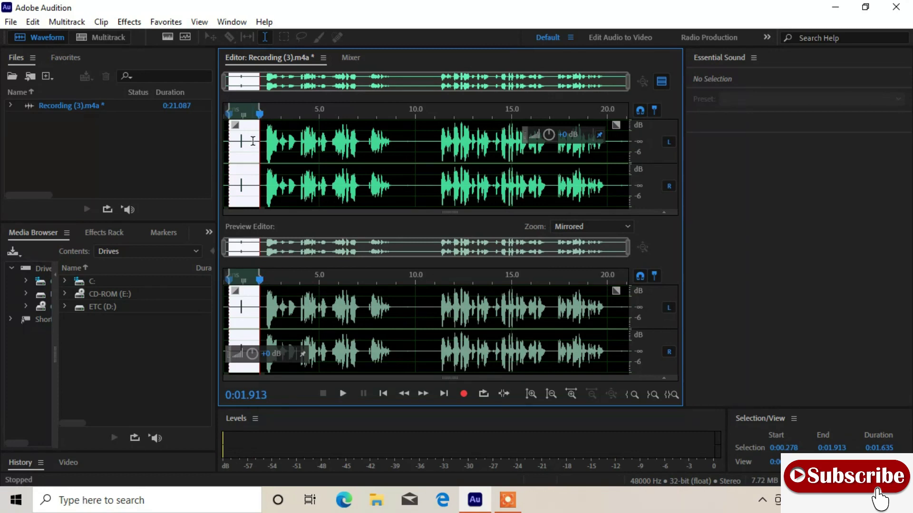
{"action": "right_click", "coordinate": [253, 141]}
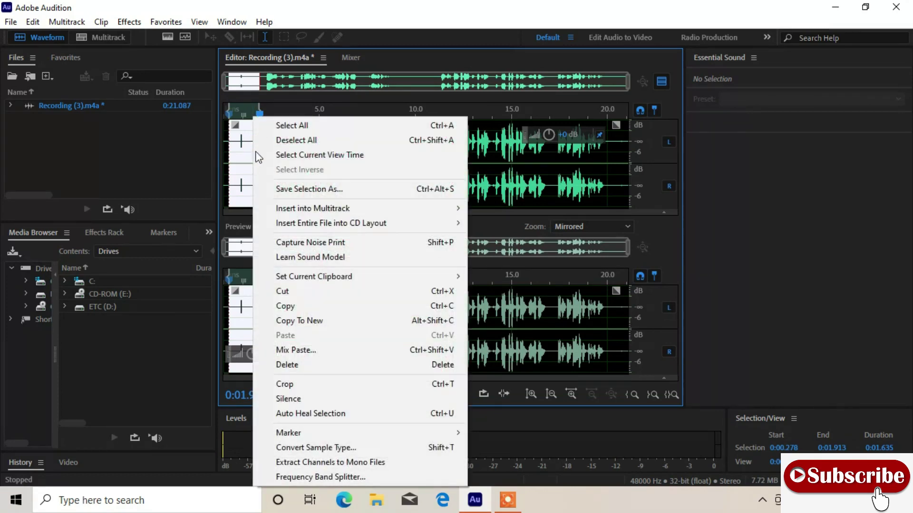
{"action": "left_click", "coordinate": [314, 402]}
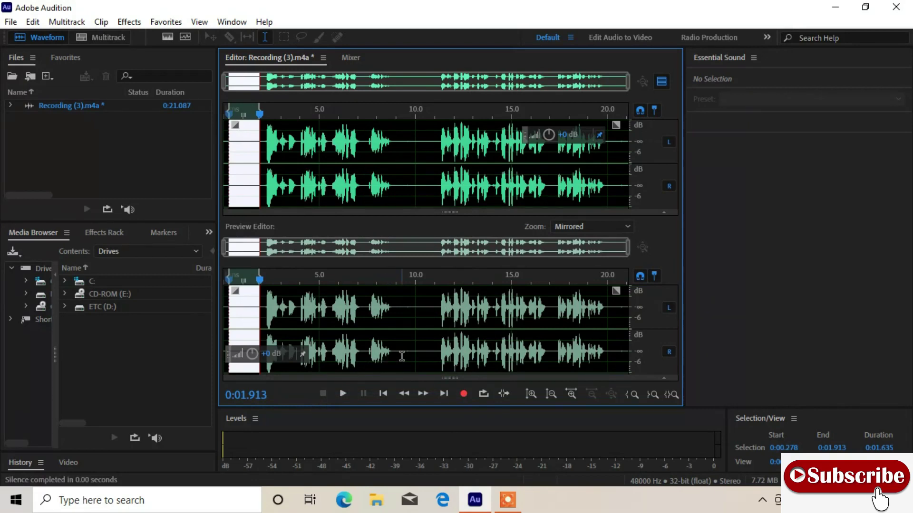
- Play the recording from about 1.496 s to check the silenced opening and the speech, and stop playback
{"action": "left_click", "coordinate": [252, 166]}
{"action": "key", "text": "space"}
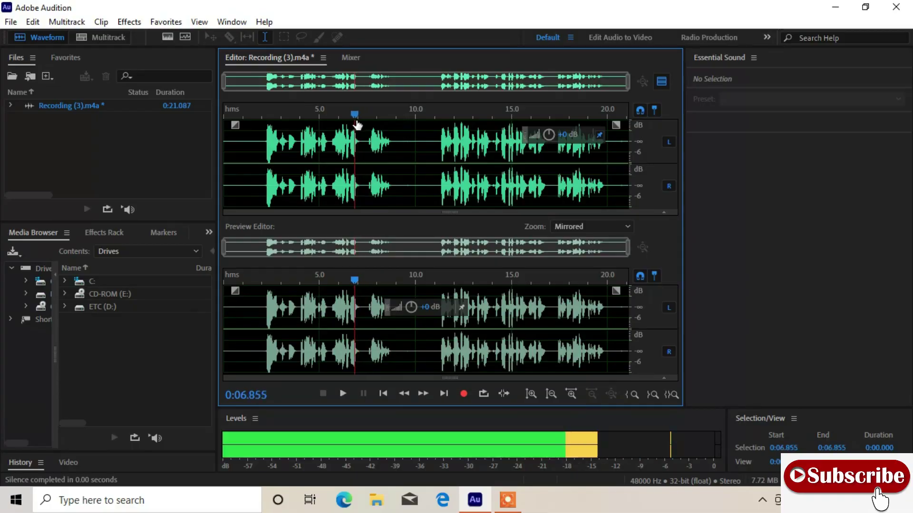
{"action": "key", "text": "space"}
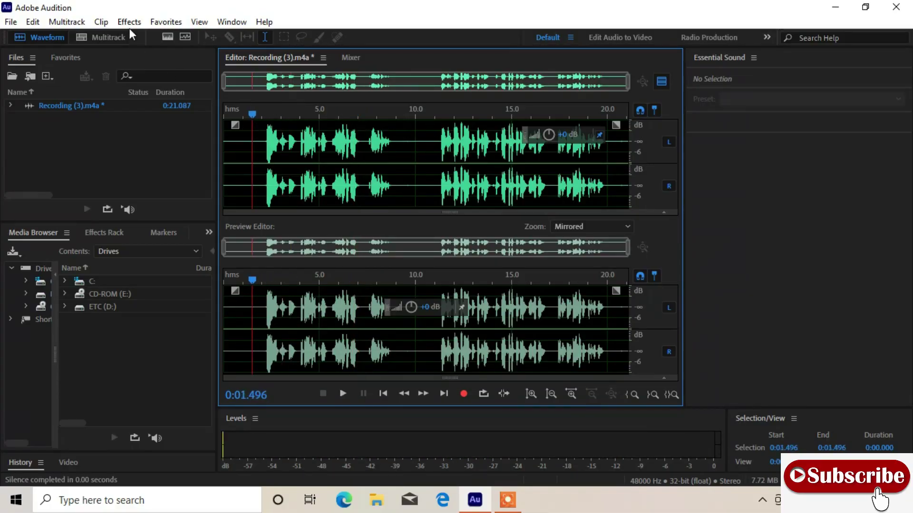
- Apply the Dynamics effect with AutoGate and Compressor enabled to the whole recording, and play back the result for several seconds
{"action": "left_click", "coordinate": [130, 22]}
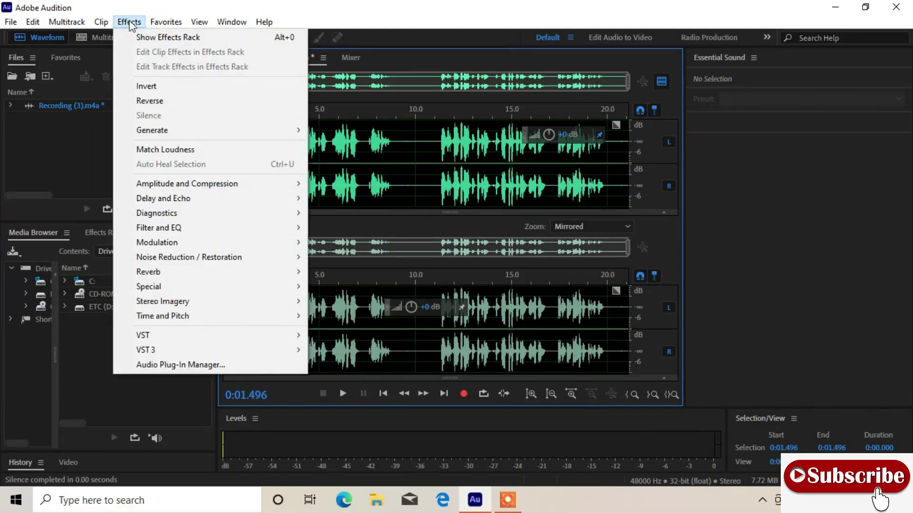
{"action": "mouse_move", "coordinate": [196, 188]}
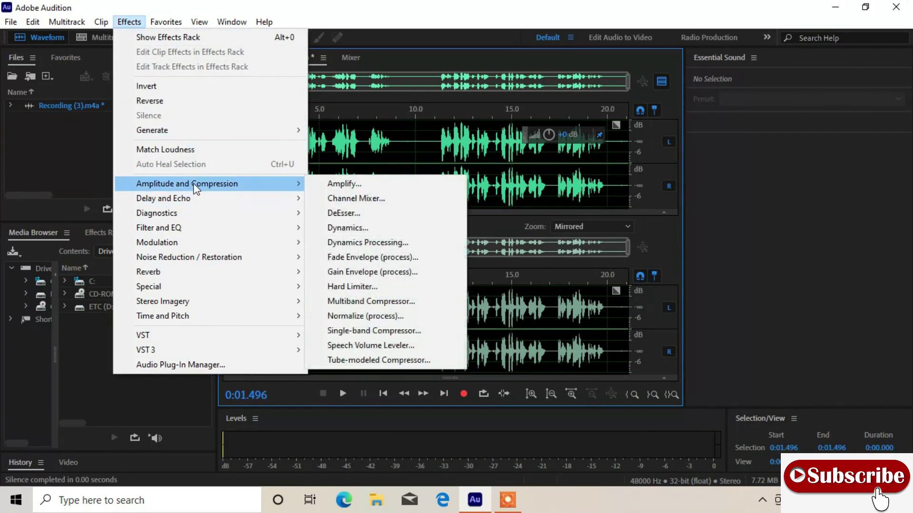
{"action": "left_click", "coordinate": [352, 228]}
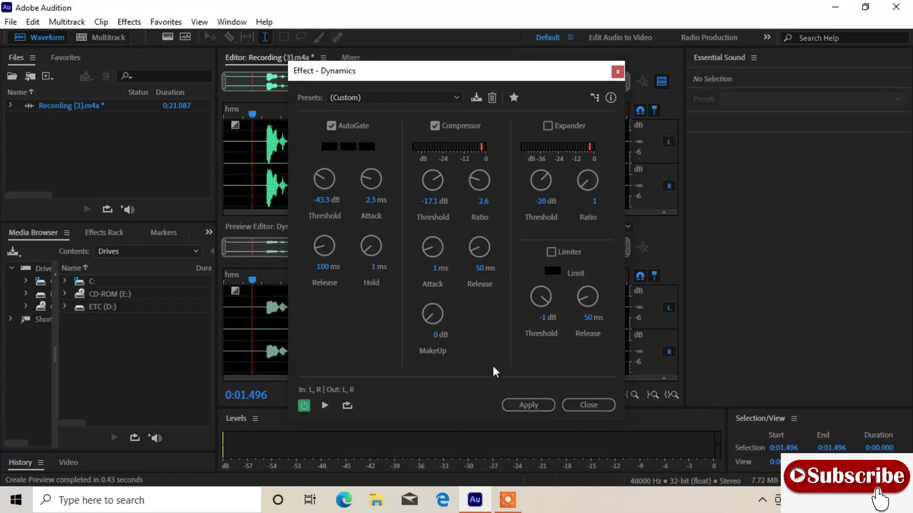
{"action": "left_click", "coordinate": [540, 407]}
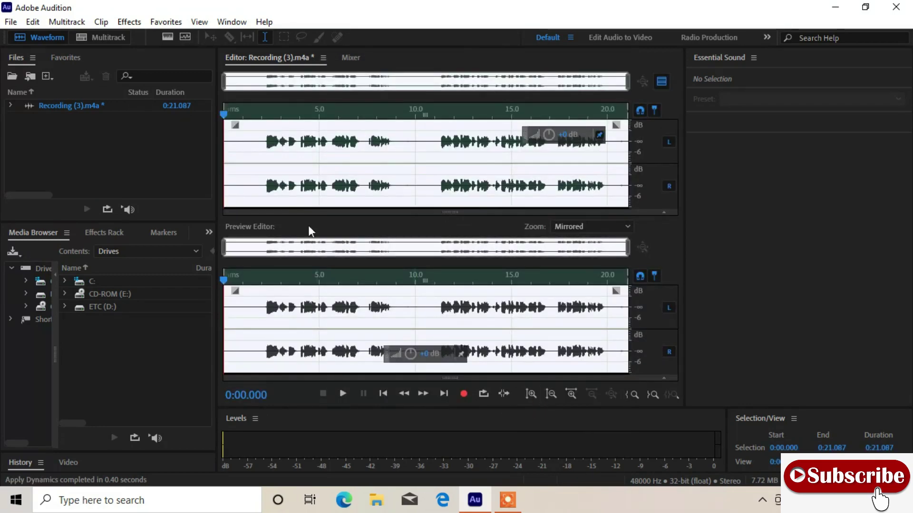
{"action": "key", "text": "space"}
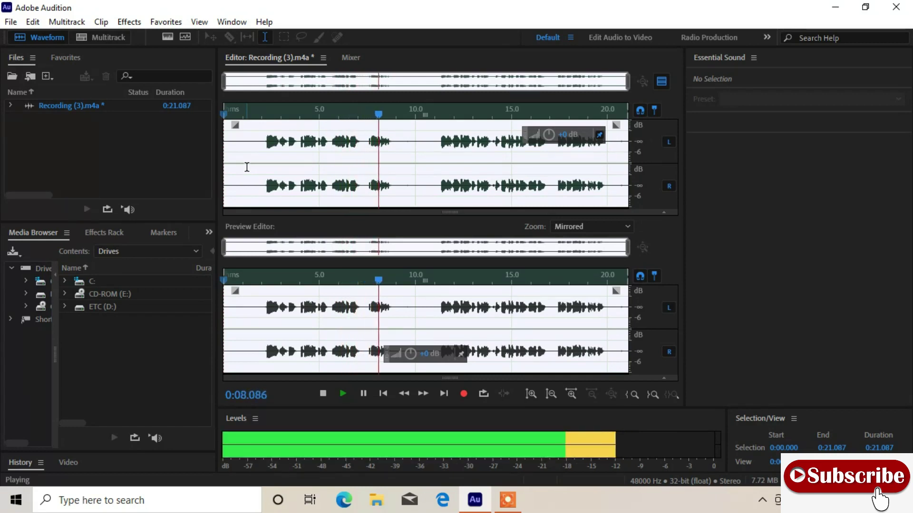
{"action": "key", "text": "space"}
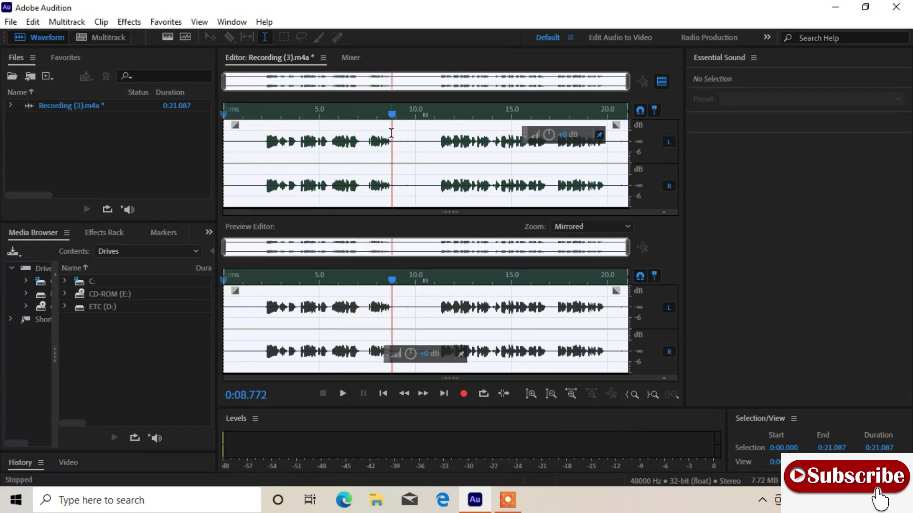
- Select the last half second of the recording, from about 20.571 to 21.087 s, and silence it
{"action": "left_click_drag", "start_coordinate": [223, 77], "coordinate": [396, 82]}
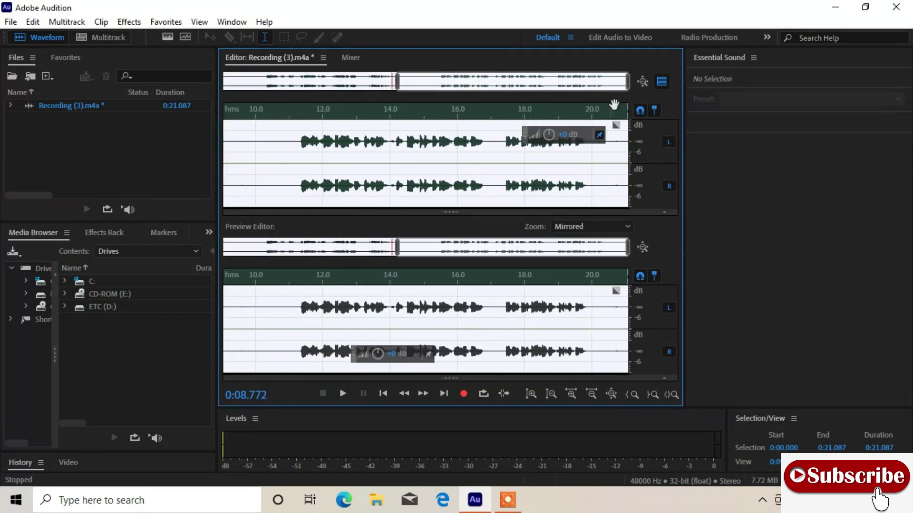
{"action": "left_click_drag", "start_coordinate": [628, 79], "coordinate": [604, 80]}
{"action": "left_click", "coordinate": [395, 84]}
{"action": "left_click_drag", "start_coordinate": [394, 84], "coordinate": [608, 81]}
{"action": "left_click", "coordinate": [622, 183]}
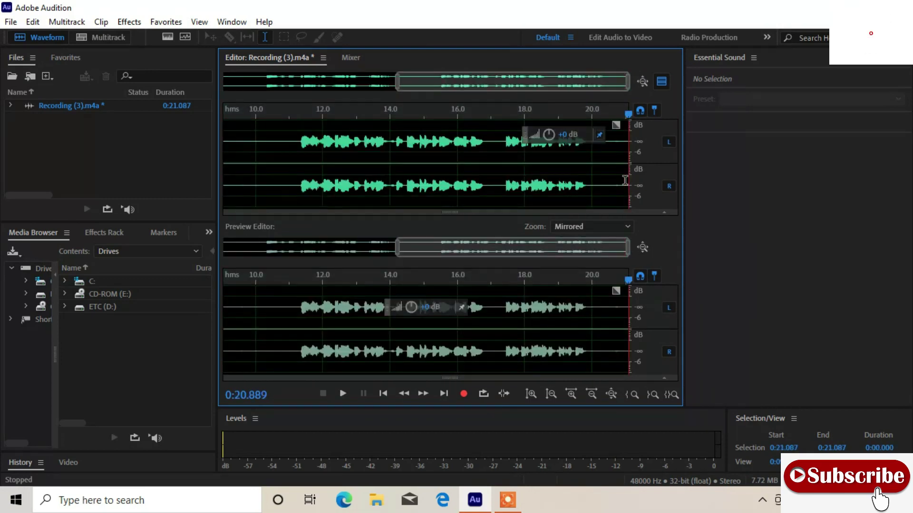
{"action": "left_click_drag", "start_coordinate": [625, 180], "coordinate": [611, 178]}
{"action": "right_click", "coordinate": [618, 162]}
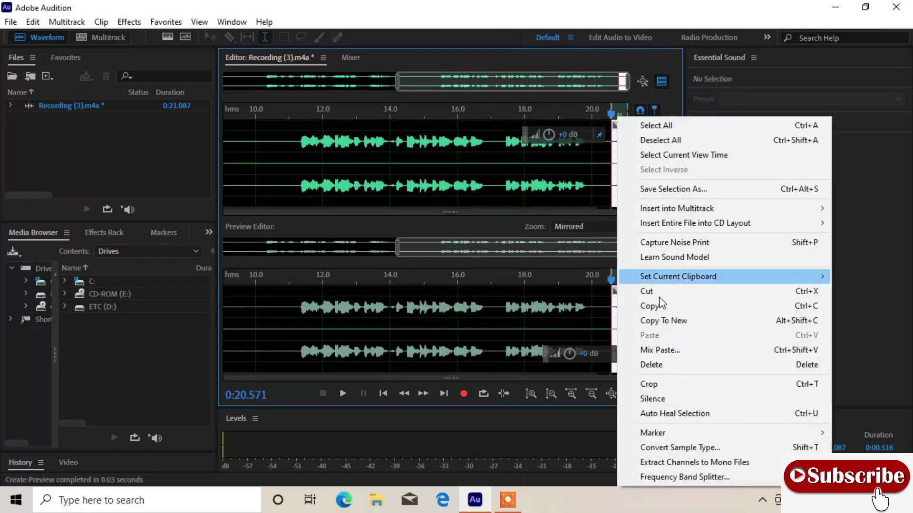
{"action": "left_click", "coordinate": [656, 399]}
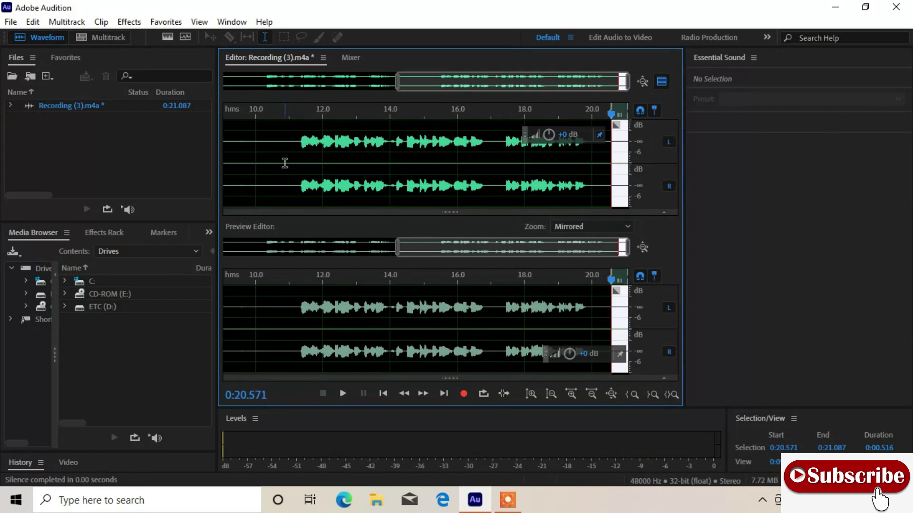
- Select the silent gap from about 9.067 to 11.074 s and delete it from the recording
{"action": "left_click", "coordinate": [291, 142]}
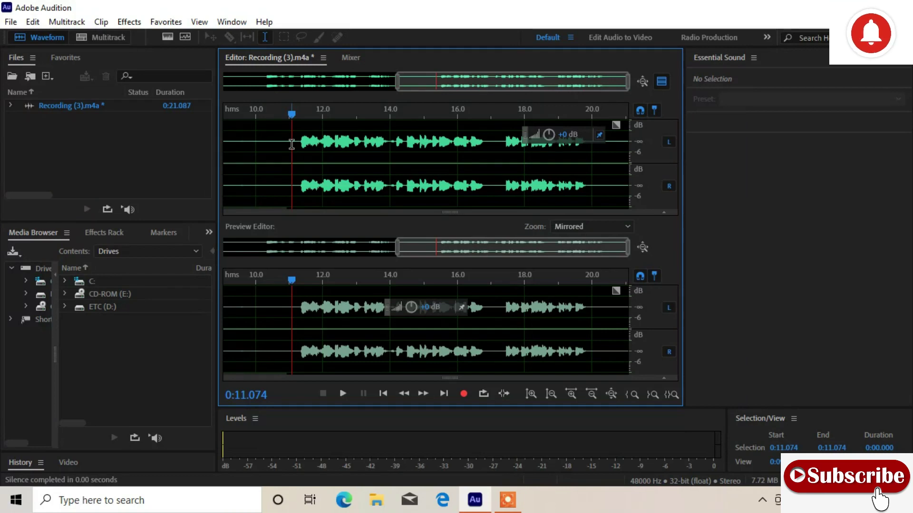
{"action": "left_click_drag", "start_coordinate": [292, 144], "coordinate": [224, 144]}
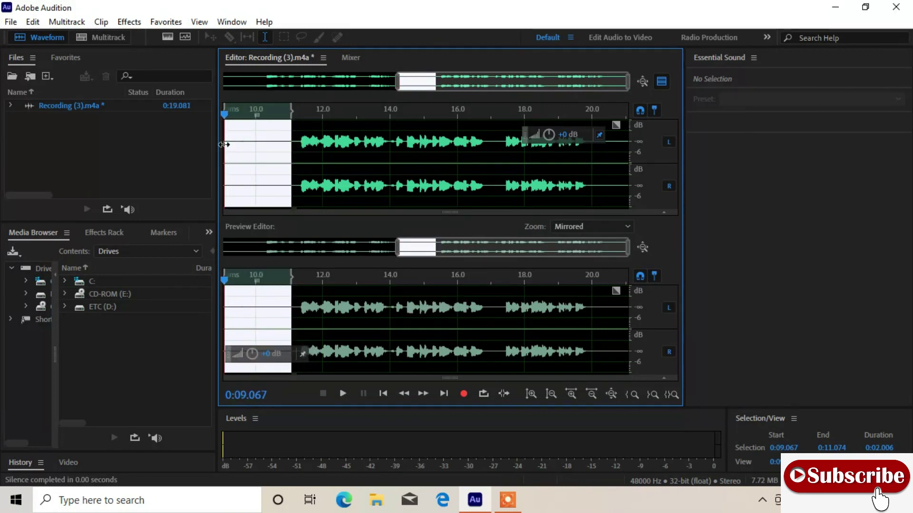
{"action": "key", "text": "Delete"}
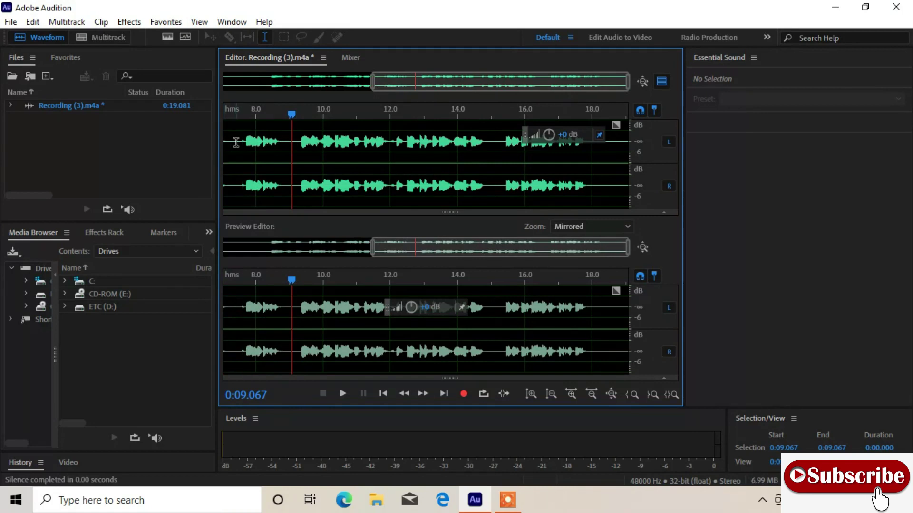
{"action": "left_click_drag", "start_coordinate": [238, 144], "coordinate": [225, 152]}
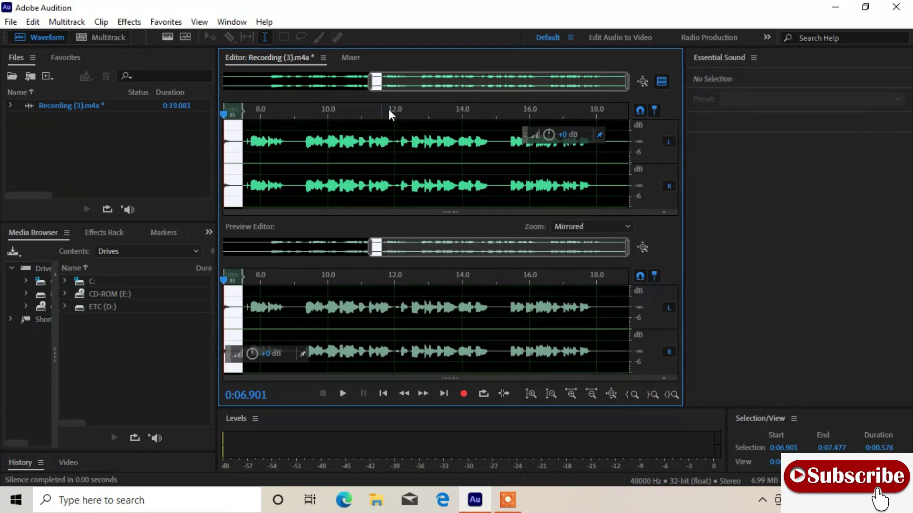
{"action": "left_click_drag", "start_coordinate": [386, 81], "coordinate": [246, 81]}
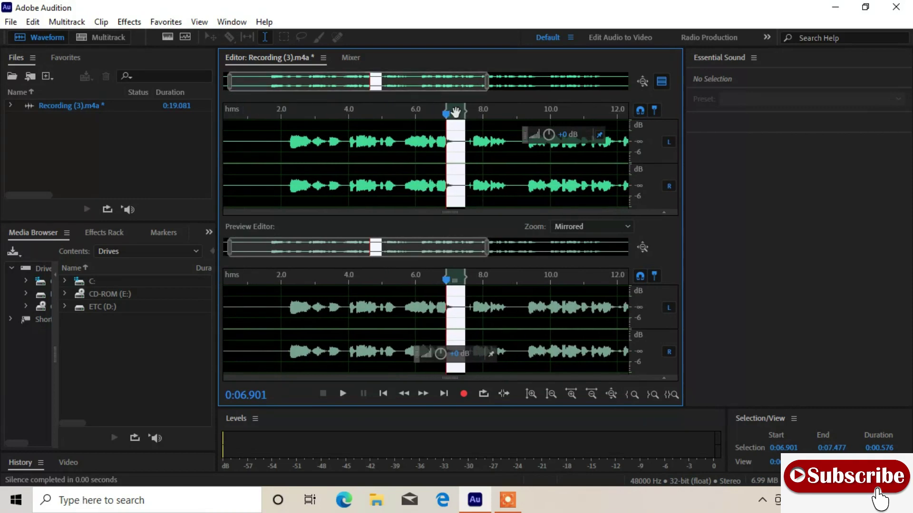
{"action": "double_click", "coordinate": [451, 129]}
{"action": "left_click", "coordinate": [451, 129]}
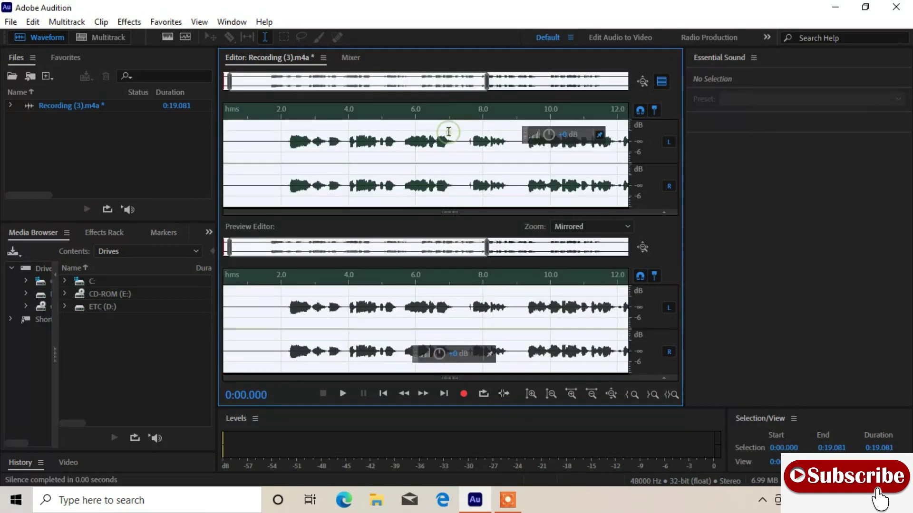
- Select the entire recording and amplify it until the speech peaks nearly fill the height of both channels
{"action": "left_click_drag", "start_coordinate": [257, 71], "coordinate": [250, 72]}
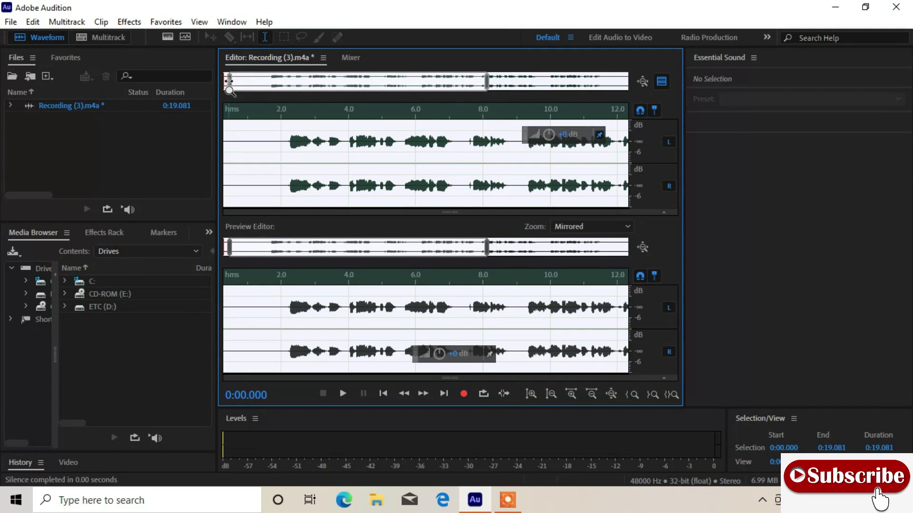
{"action": "left_click_drag", "start_coordinate": [486, 81], "coordinate": [629, 94]}
{"action": "left_click", "coordinate": [427, 160]}
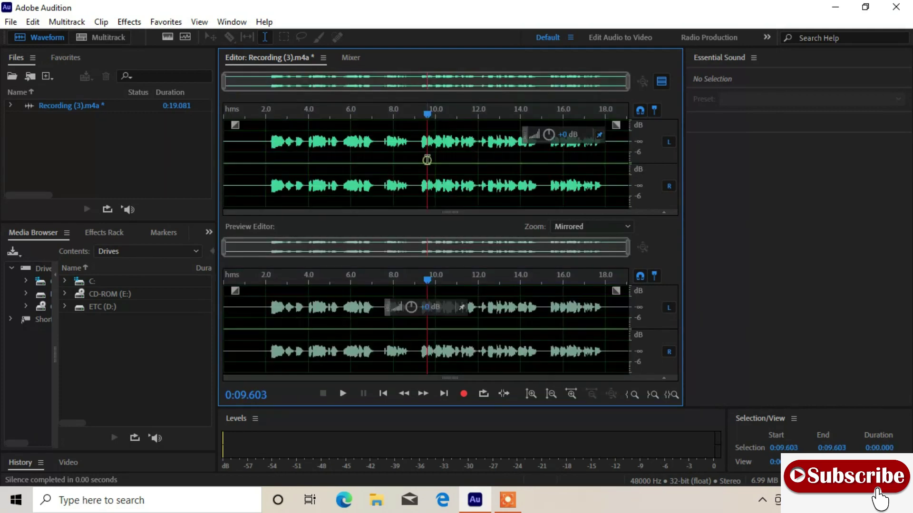
{"action": "double_click", "coordinate": [263, 144]}
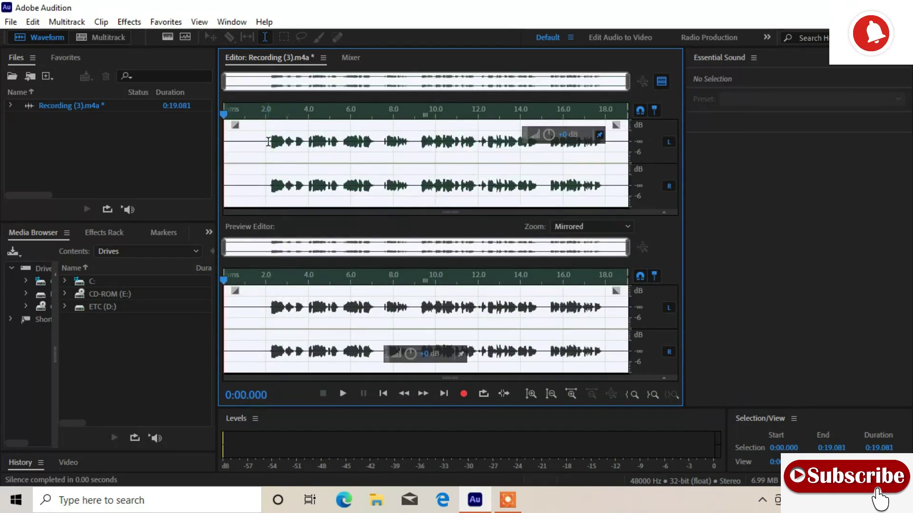
{"action": "left_click", "coordinate": [267, 142]}
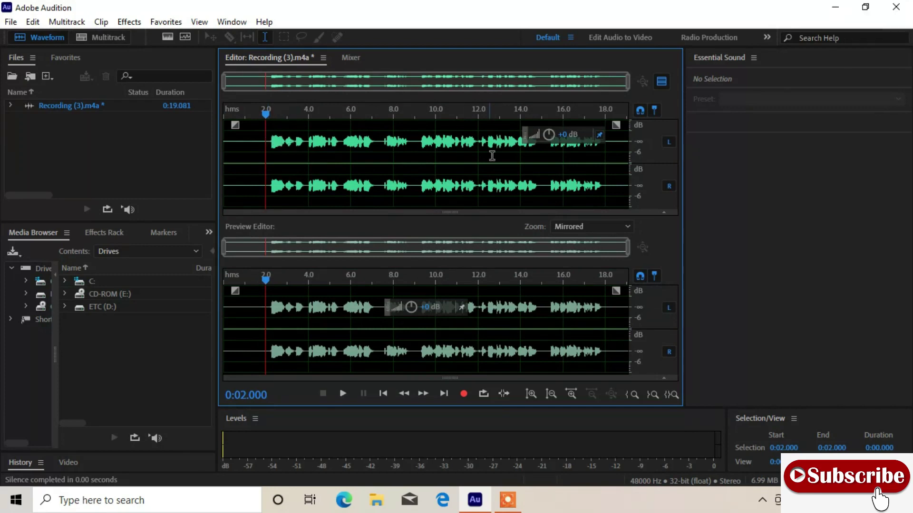
{"action": "double_click", "coordinate": [381, 158]}
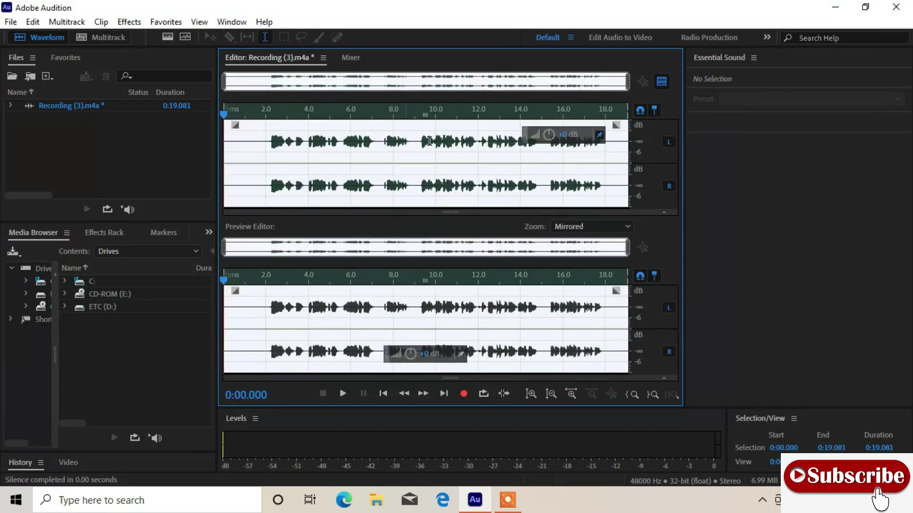
{"action": "left_click", "coordinate": [553, 131]}
{"action": "left_click_drag", "start_coordinate": [553, 132], "coordinate": [589, 158]}
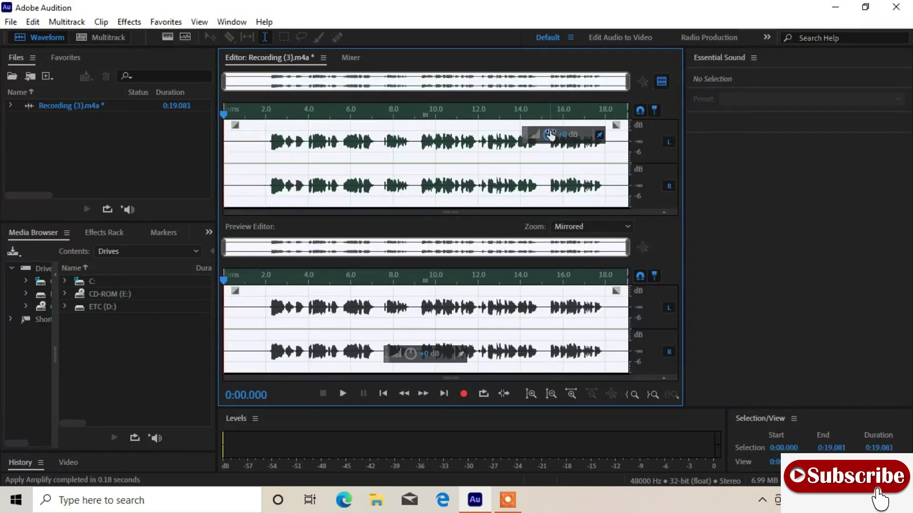
{"action": "left_click_drag", "start_coordinate": [550, 134], "coordinate": [576, 130]}
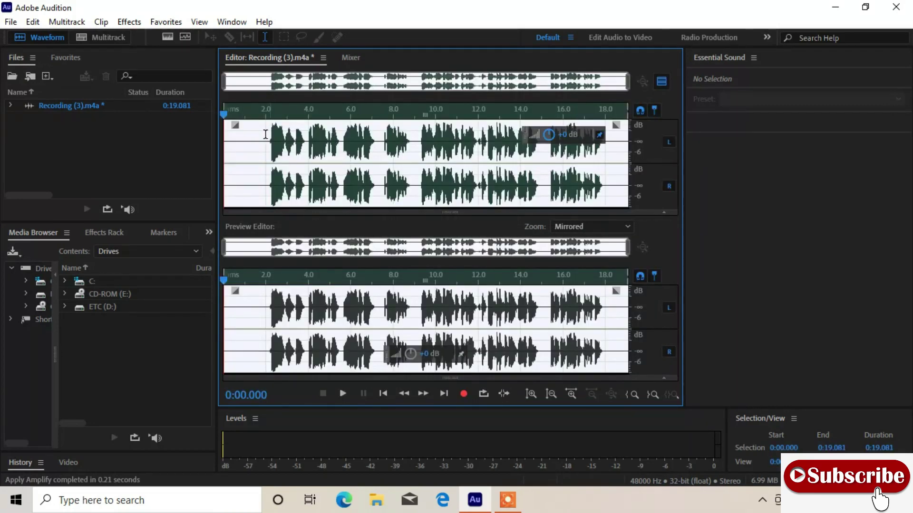
- Play the amplified recording from about 0.220 s to check its loudness, and stop playback after several seconds
{"action": "left_click", "coordinate": [228, 136]}
{"action": "key", "text": "space"}
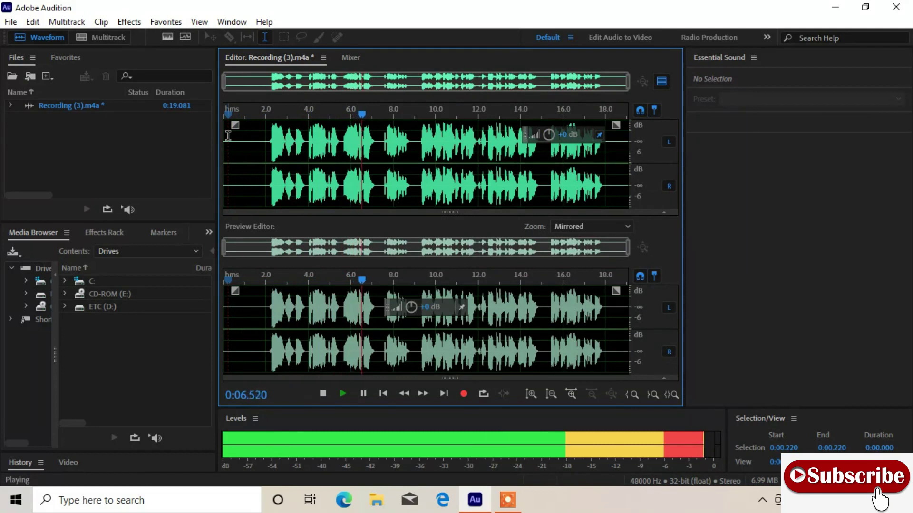
{"action": "key", "text": "space"}
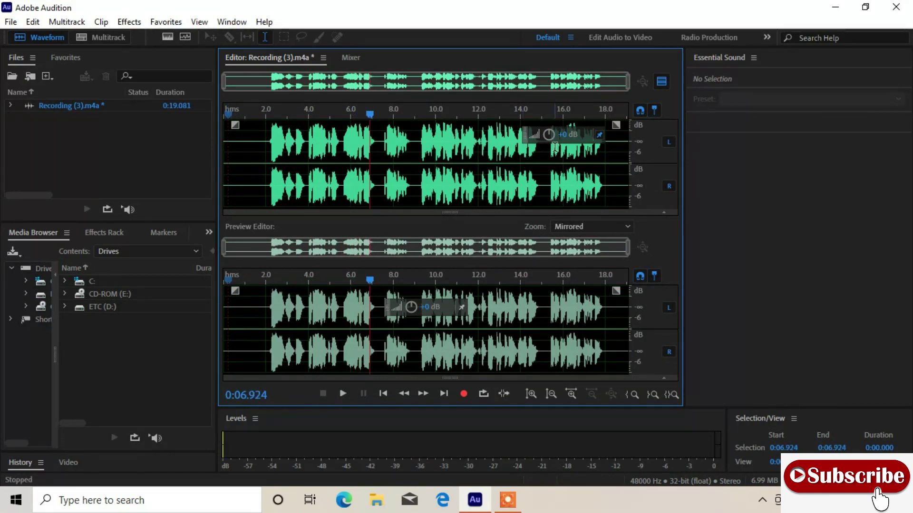
- Lower the volume of the entire recording slightly, and play the result from about 0.755 s for several seconds
{"action": "key", "text": "ctrl+a"}
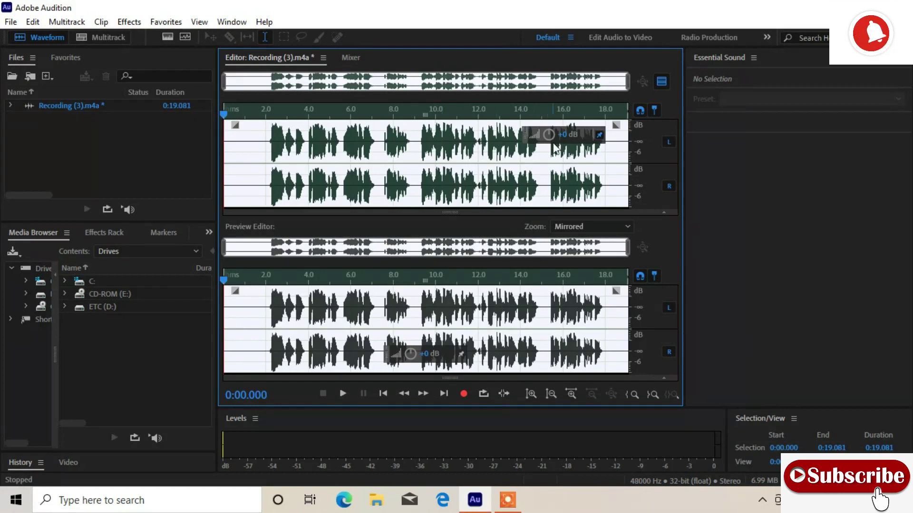
{"action": "left_click_drag", "start_coordinate": [548, 135], "coordinate": [538, 139]}
{"action": "left_click", "coordinate": [239, 146]}
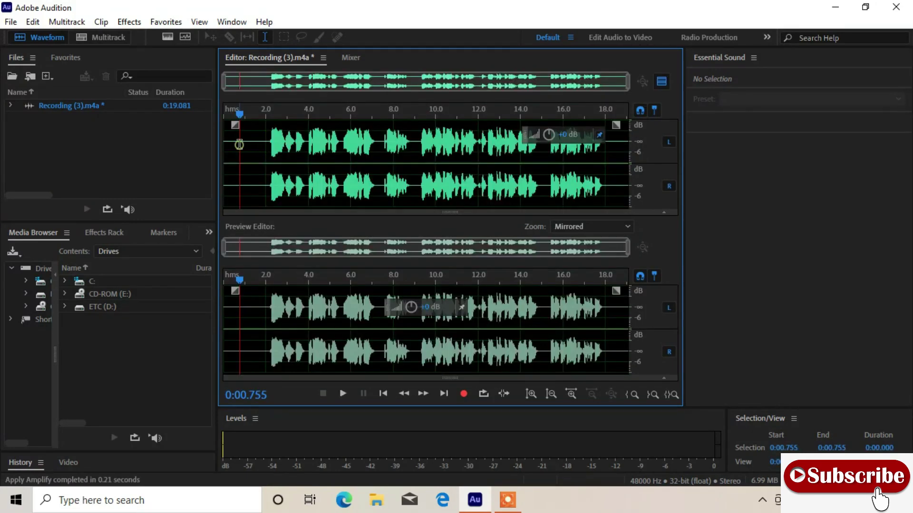
{"action": "key", "text": "space"}
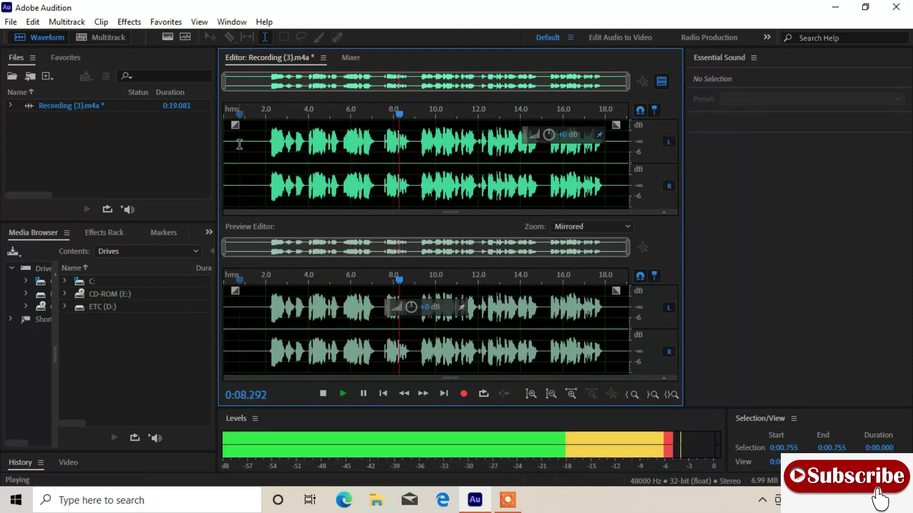
{"action": "key", "text": "space"}
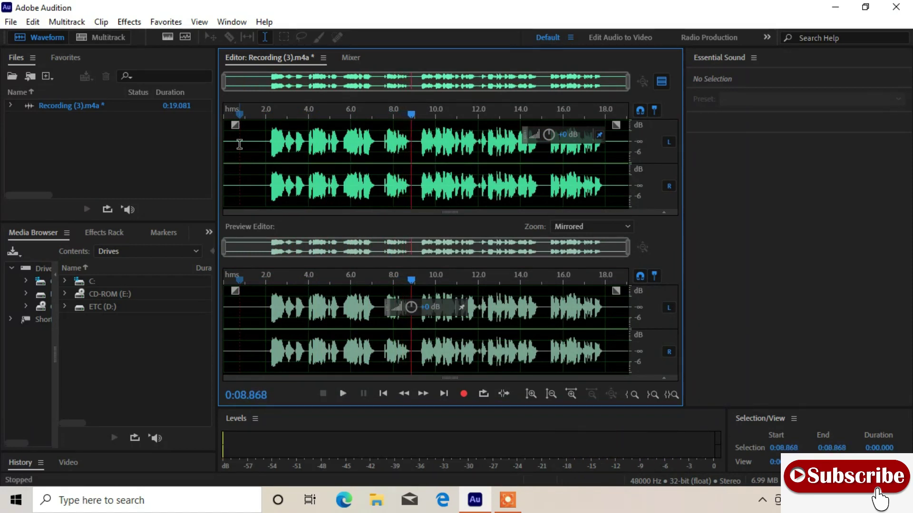